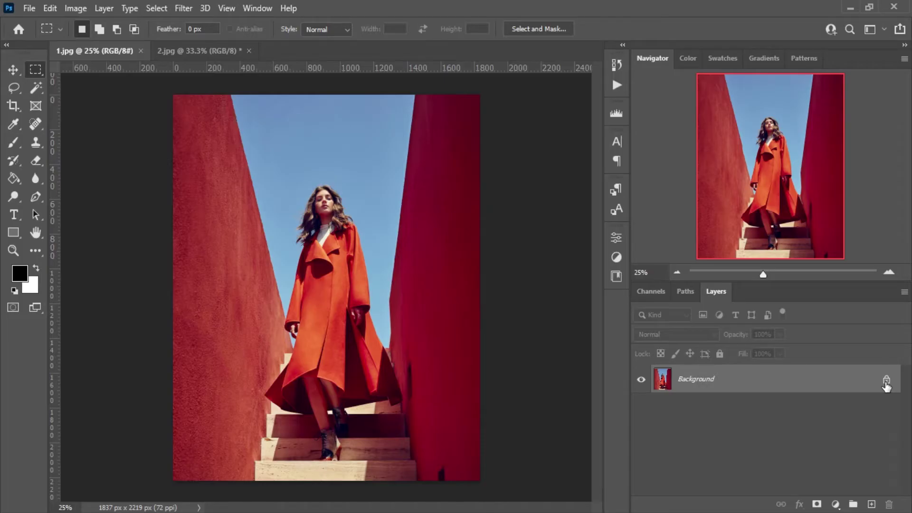
# - Unlock the Background layer and crop outward at 1:1 (Square), extending the canvas on both sides of the photo to the full image height
pyautogui.click(887, 381)
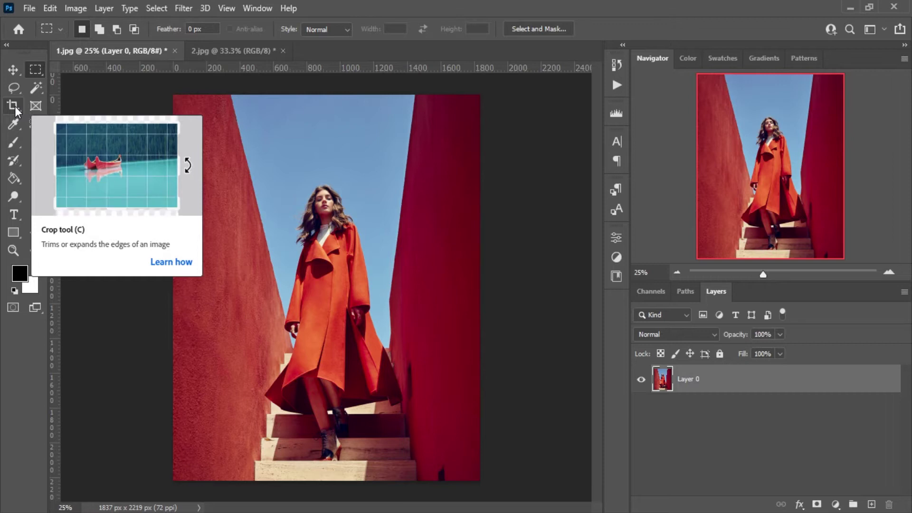
pyautogui.press('c')
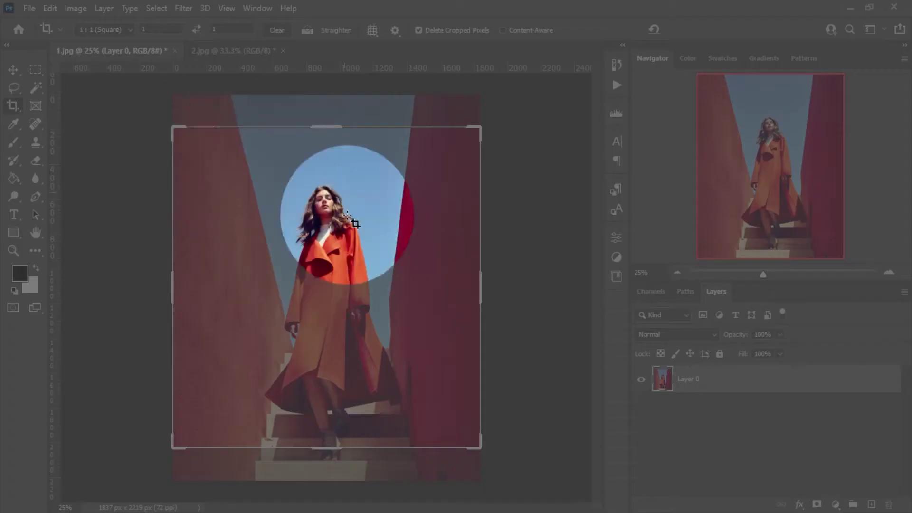
pyautogui.click(125, 33)
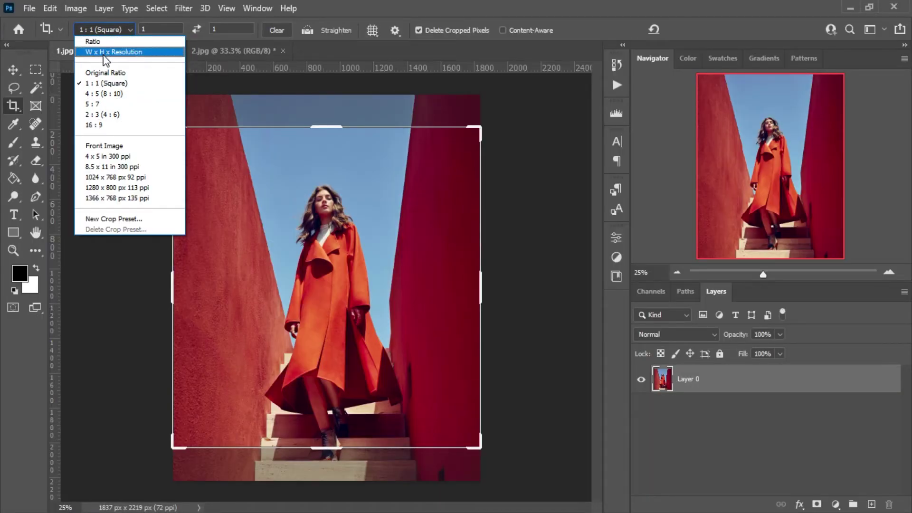
pyautogui.click(101, 86)
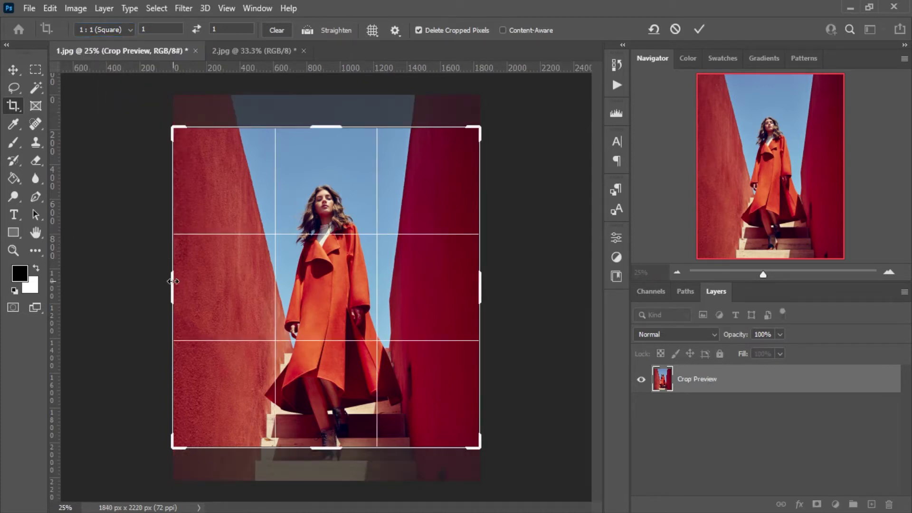
pyautogui.moveTo(172, 282); pyautogui.dragTo(141, 287)
pyautogui.press('v')
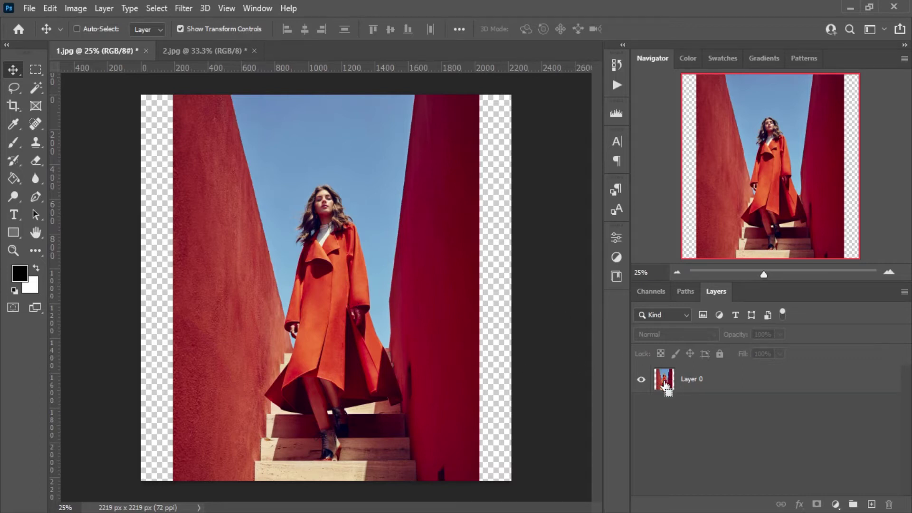
# - Load the outline of Layer 0 as a selection and invert it to cover the transparent side strips
pyautogui.keyDown('ctrl'); pyautogui.click(666, 387); pyautogui.keyUp('ctrl')
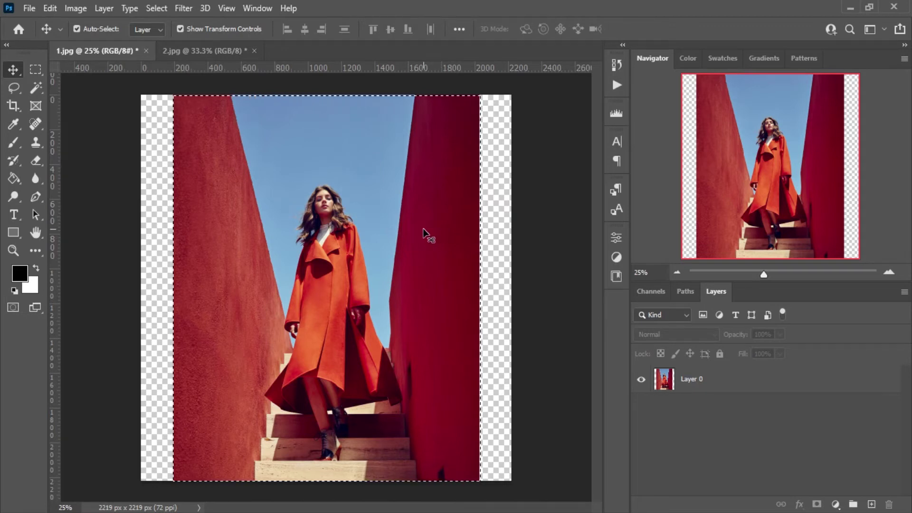
pyautogui.press('ctrl')
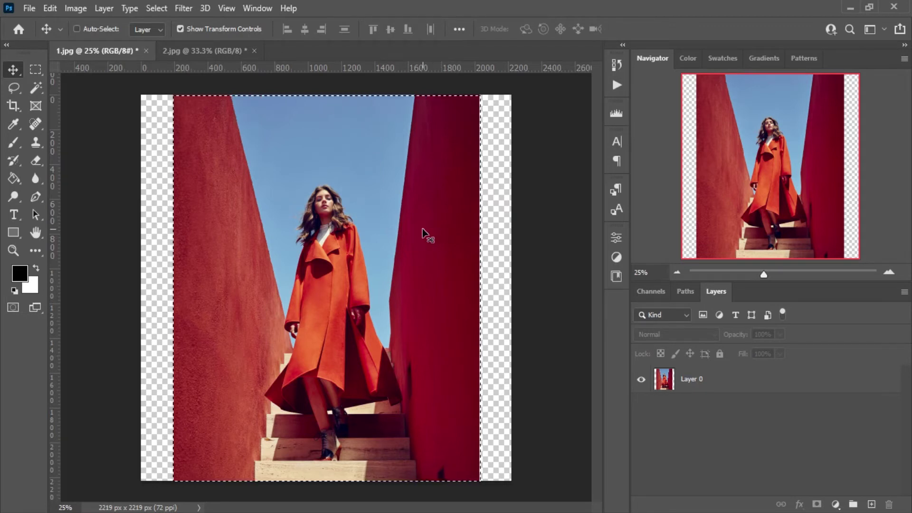
pyautogui.hotkey('ctrl', 'shift', 'i')
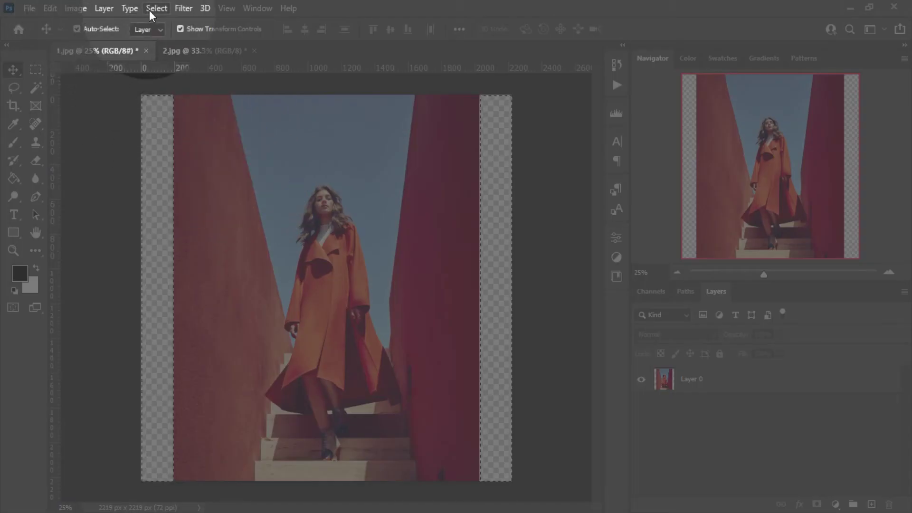
# - Expand the selection of the transparent strips by 4 pixels
pyautogui.click(149, 10)
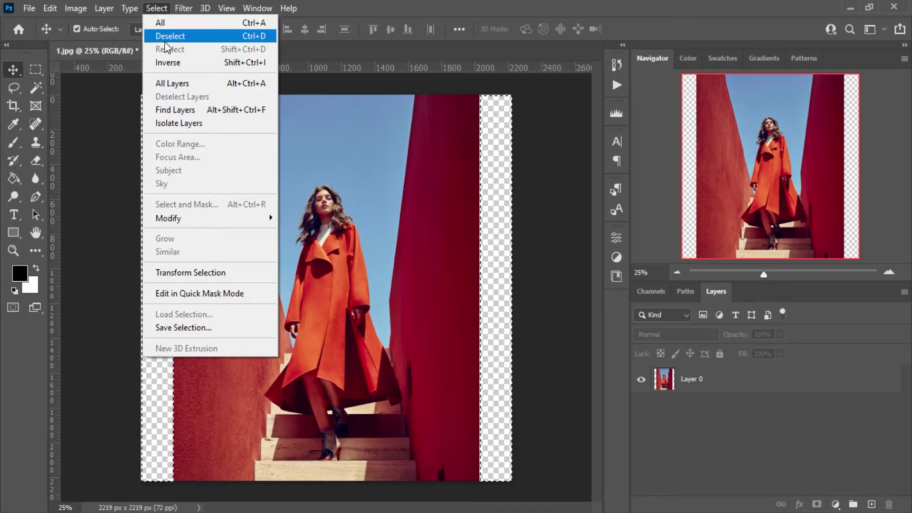
pyautogui.moveTo(199, 215)
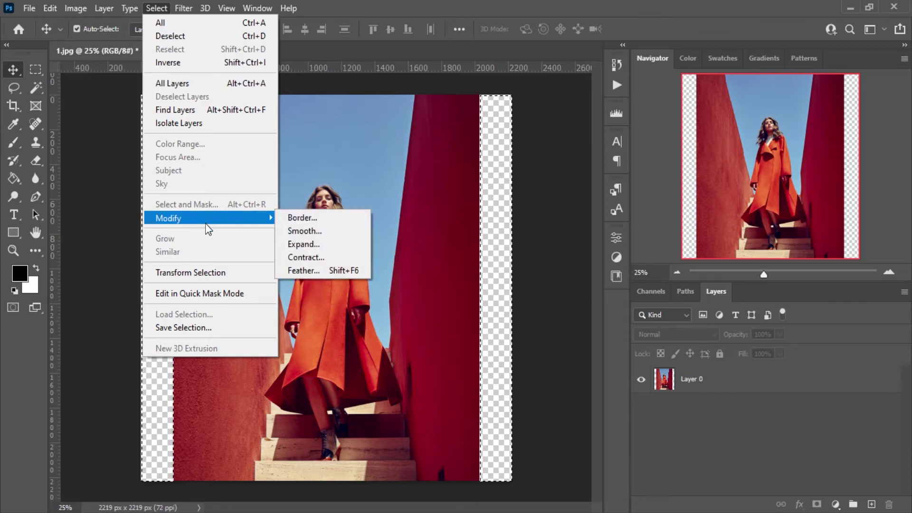
pyautogui.click(291, 244)
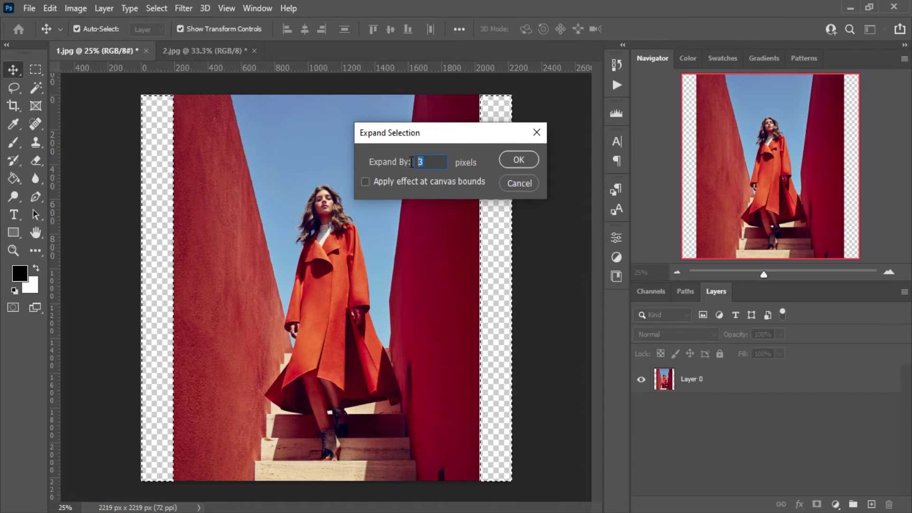
pyautogui.write('4')
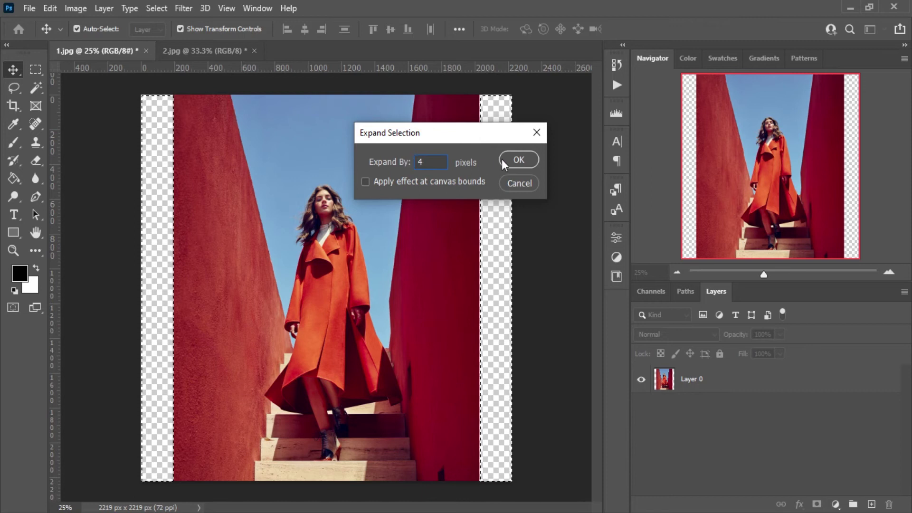
pyautogui.click(518, 160)
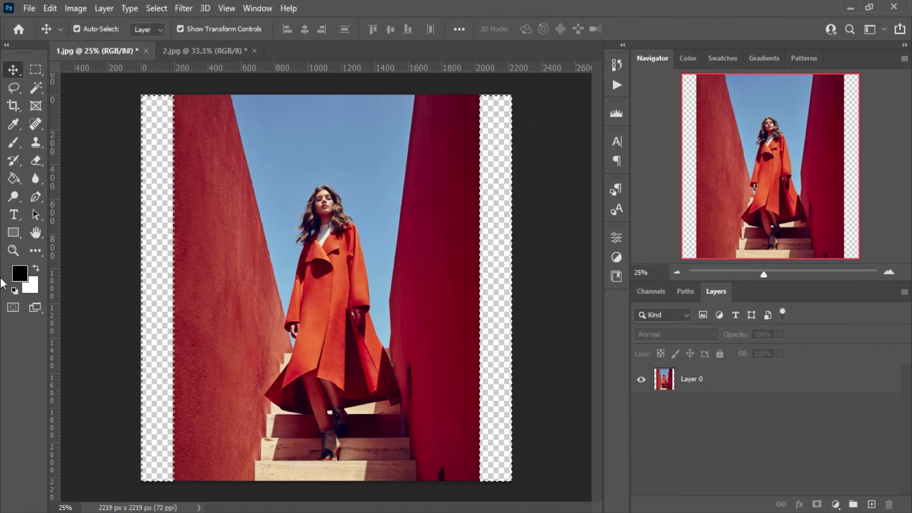
# - Examine closely how the selection overlaps the photo's edge along the red wall, and return to viewing the whole image
pyautogui.press('z')
pyautogui.click(172, 273)
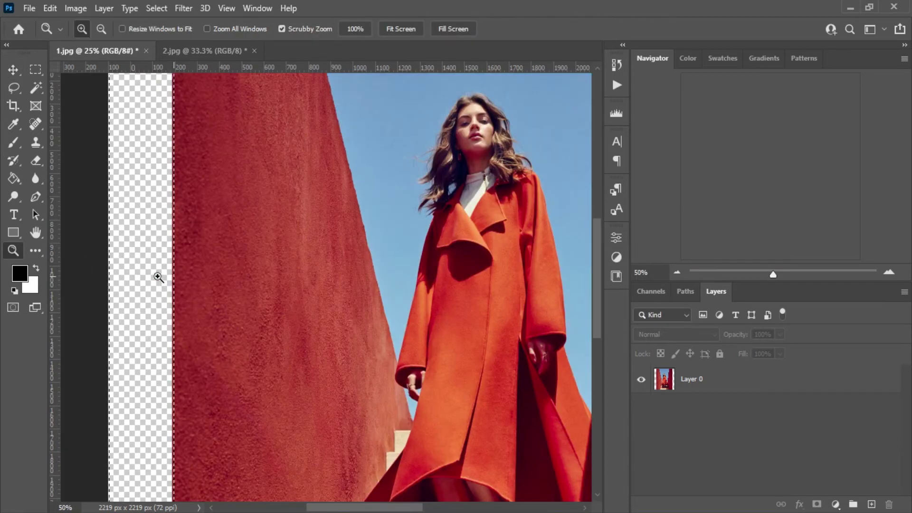
pyautogui.click(173, 276)
pyautogui.click(173, 285)
pyautogui.click(173, 299)
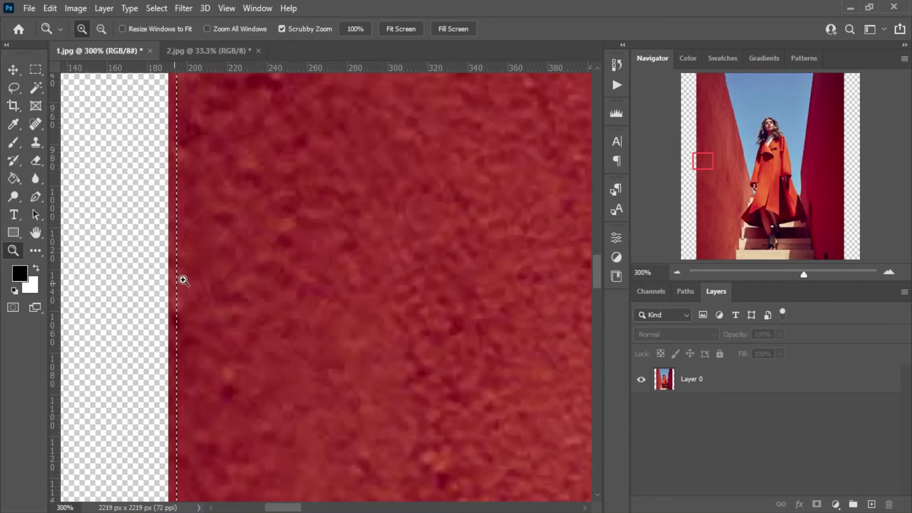
pyautogui.rightClick(228, 276)
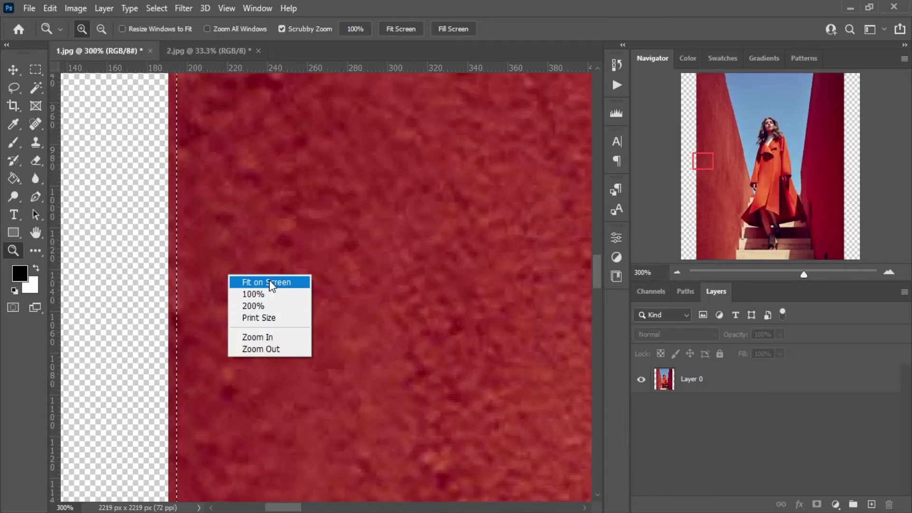
pyautogui.click(296, 281)
# - Fill the selected strips with Content-Aware Fill output to a new layer, excluding the woman's hand and coat from the sampling area
pyautogui.press('v')
pyautogui.click(257, 233)
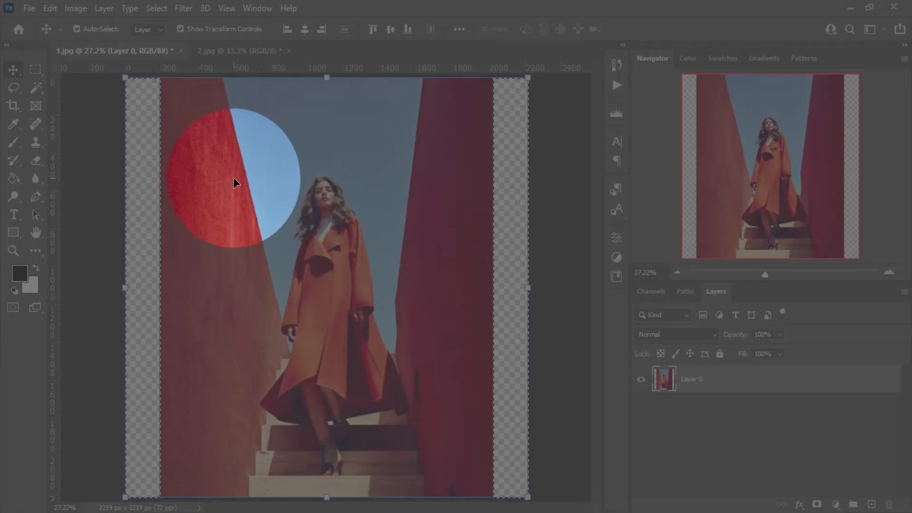
pyautogui.click(51, 9)
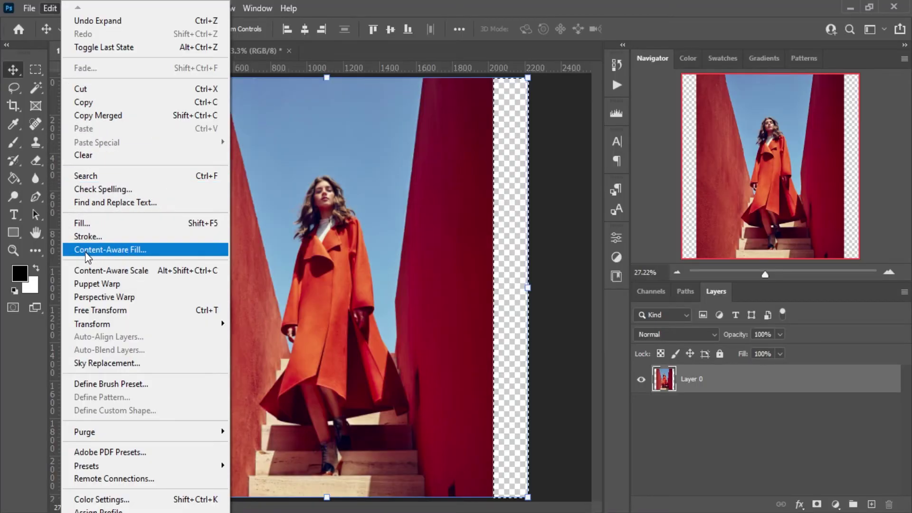
pyautogui.click(124, 250)
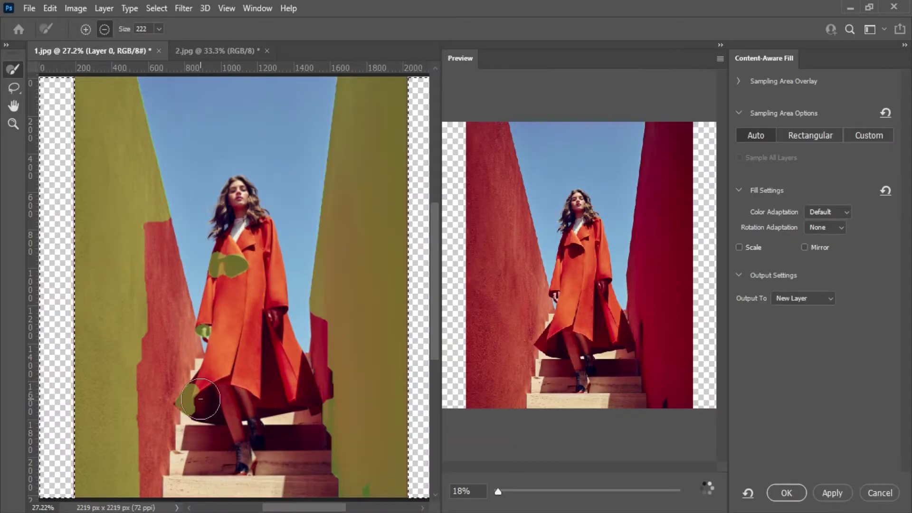
pyautogui.moveTo(199, 375); pyautogui.dragTo(195, 292)
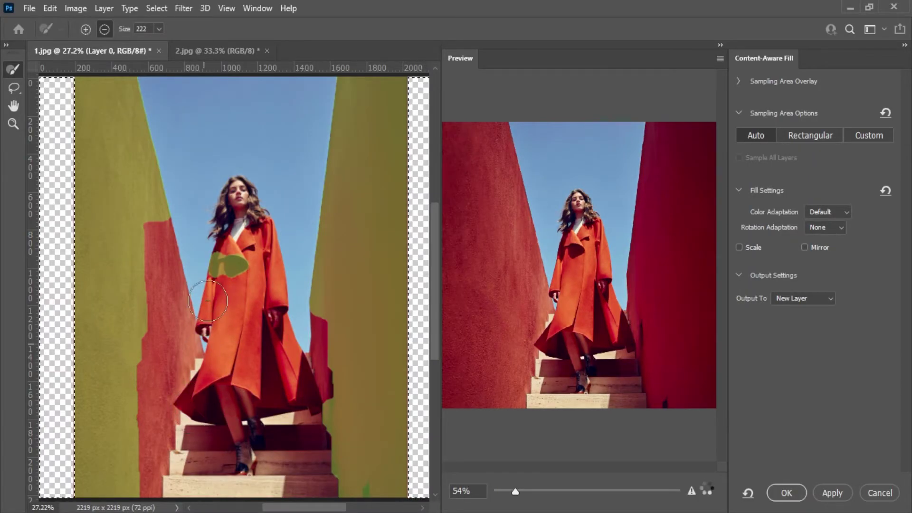
pyautogui.moveTo(230, 222)
pyautogui.mouseDown()
pyautogui.moveTo(224, 280)
pyautogui.moveTo(244, 262)
pyautogui.mouseUp()
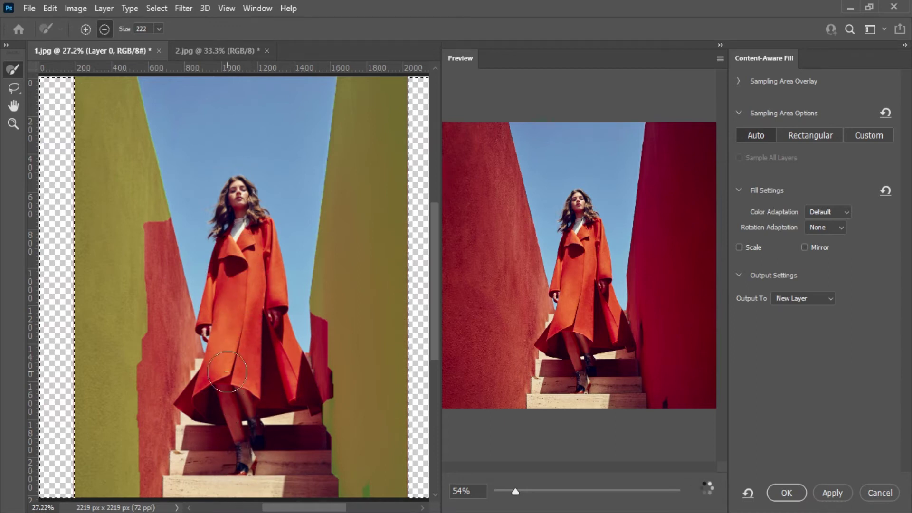
pyautogui.click(786, 494)
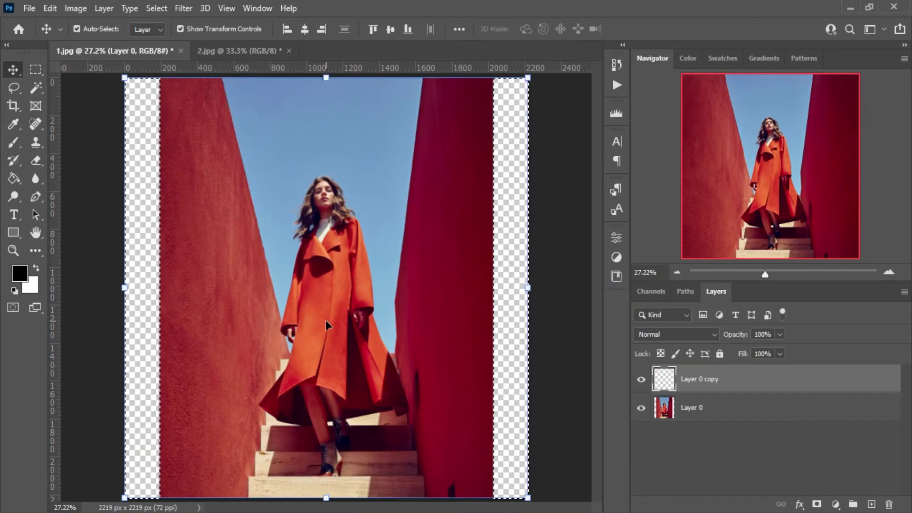
# - Clear the selection around the filled strips and leave no layer selected
pyautogui.click(35, 70)
pyautogui.click(229, 204)
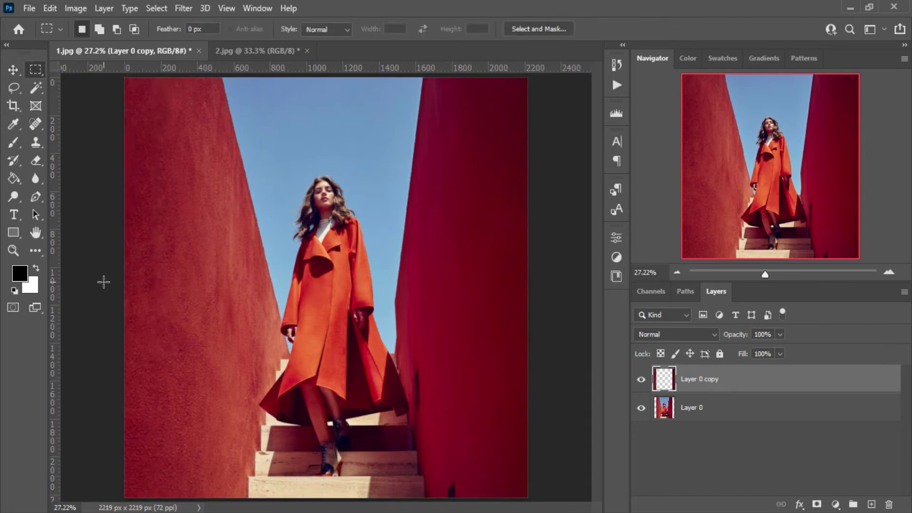
pyautogui.click(14, 249)
pyautogui.click(35, 69)
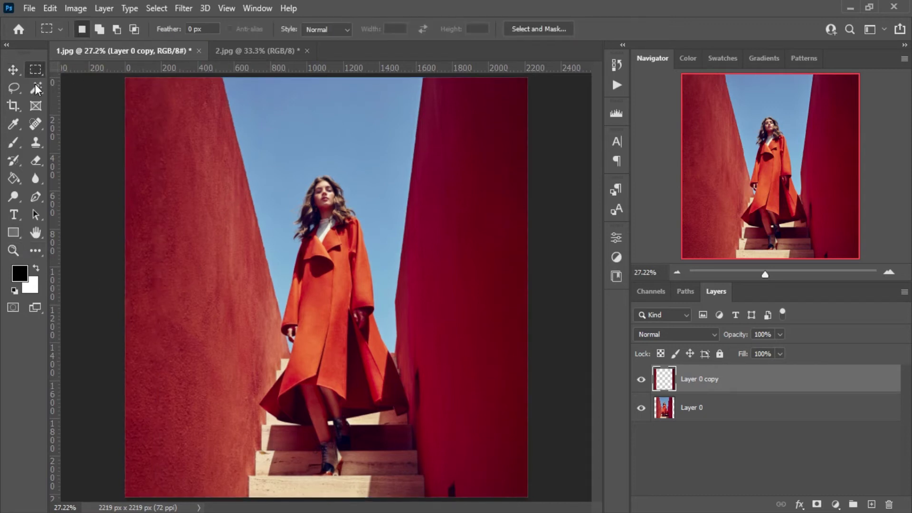
pyautogui.click(13, 69)
pyautogui.click(529, 163)
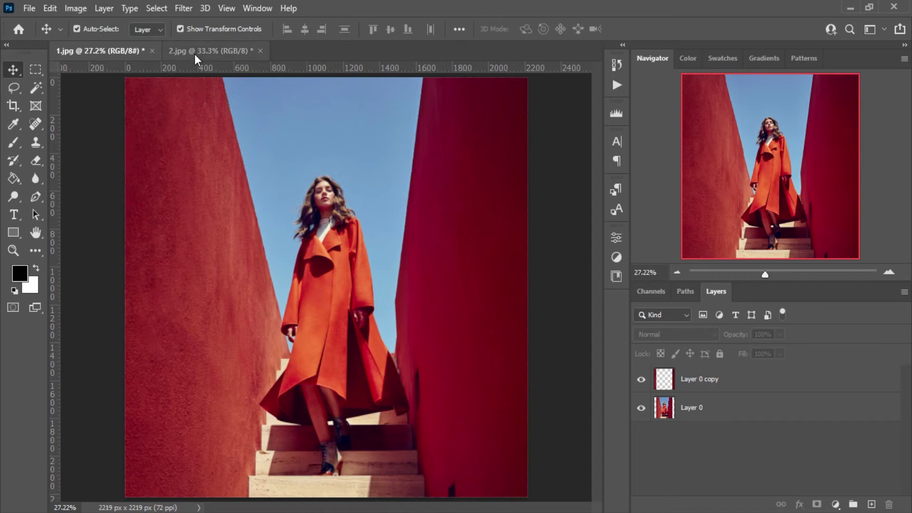
# - In 2.jpg, unlock the photo layer and crop outward at 1:1 (Square) to a canvas of 1100 x 1100 px
pyautogui.click(243, 51)
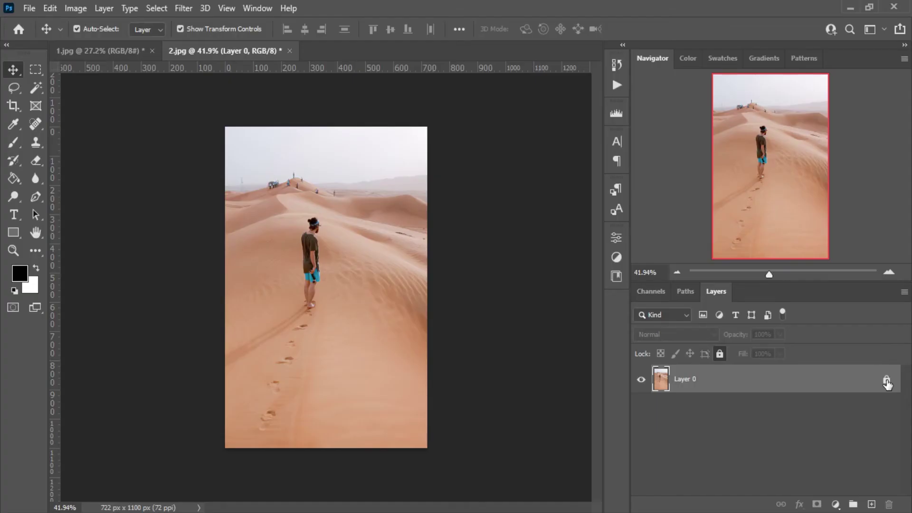
pyautogui.click(886, 382)
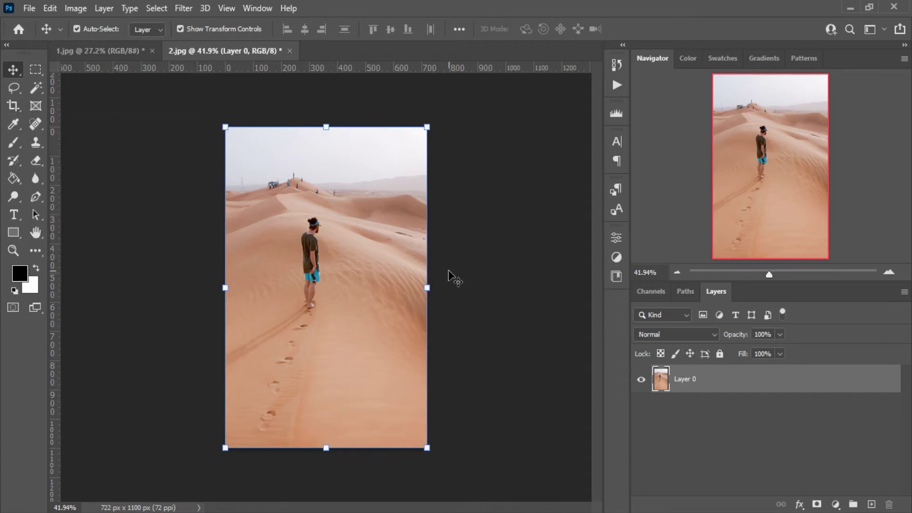
pyautogui.press('c')
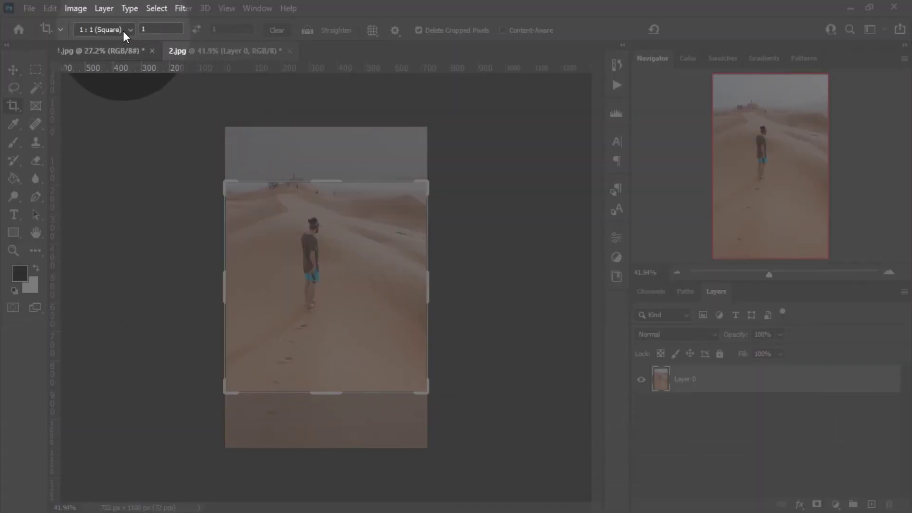
pyautogui.click(122, 30)
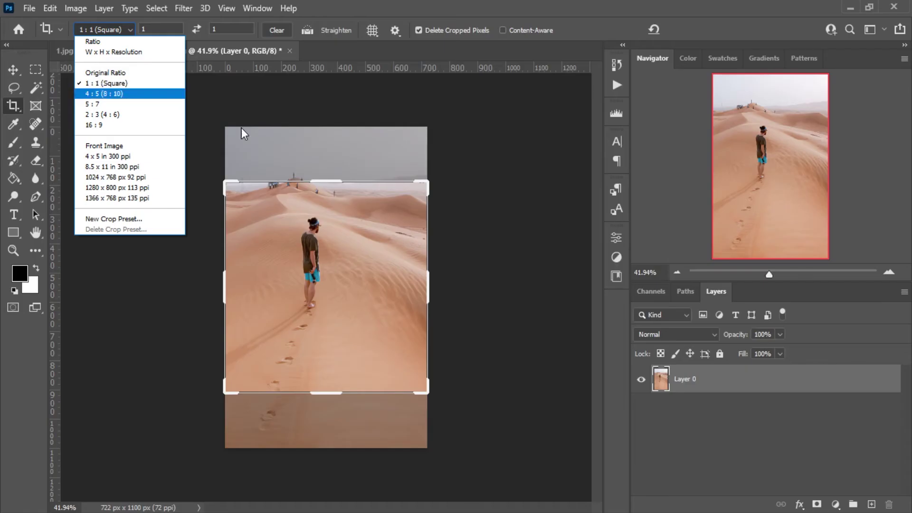
pyautogui.click(355, 248)
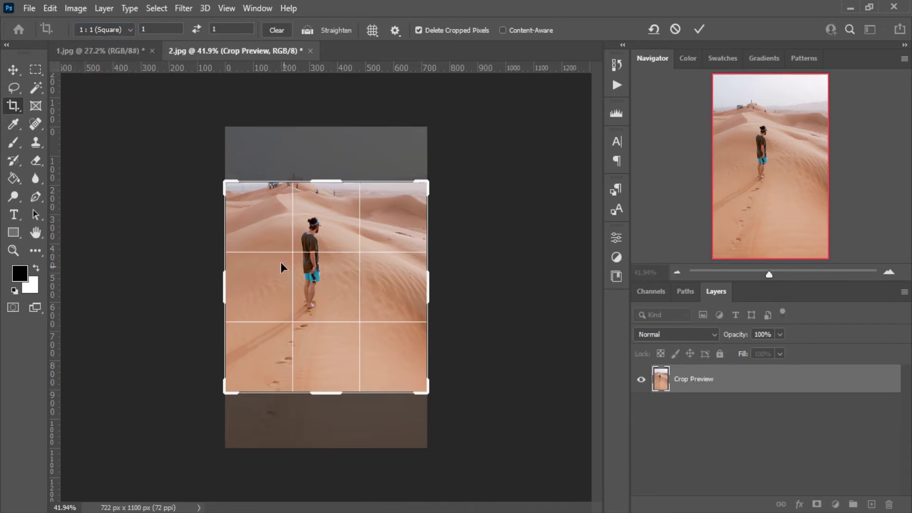
pyautogui.moveTo(228, 284); pyautogui.dragTo(177, 287)
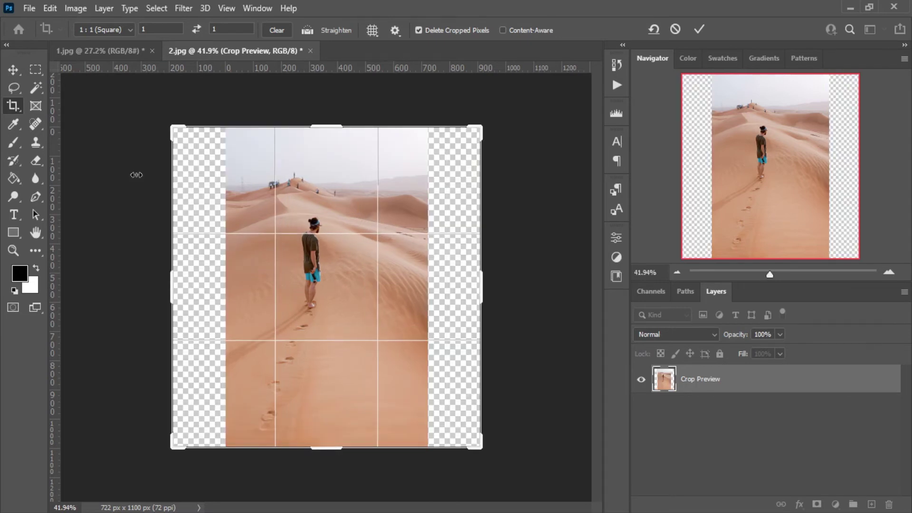
pyautogui.click(33, 70)
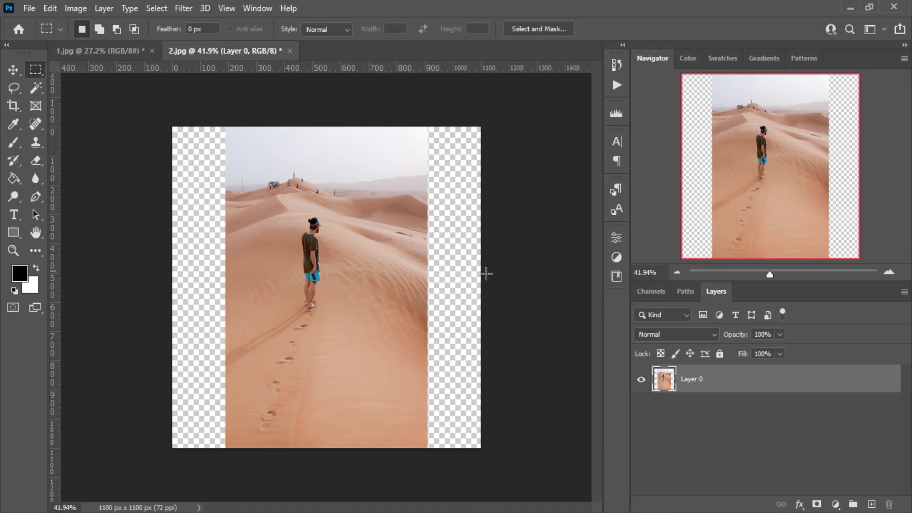
# - Load the desert photo layer's outline as a selection and invert it to cover the transparent side strips
pyautogui.keyDown('ctrl'); pyautogui.click(665, 382); pyautogui.keyUp('ctrl')
pyautogui.click(156, 8)
pyautogui.moveTo(181, 218)
pyautogui.click(317, 243)
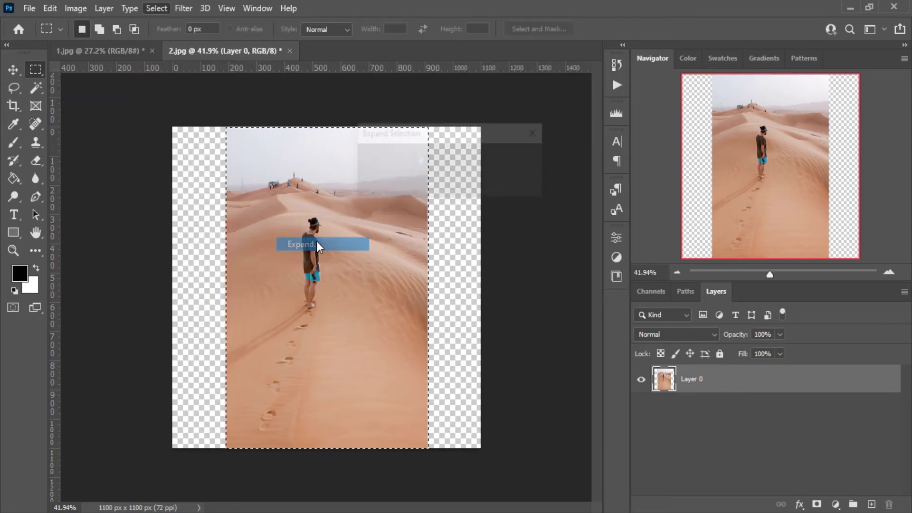
pyautogui.click(509, 161)
pyautogui.hotkey('ctrl', 'shift', 'i')
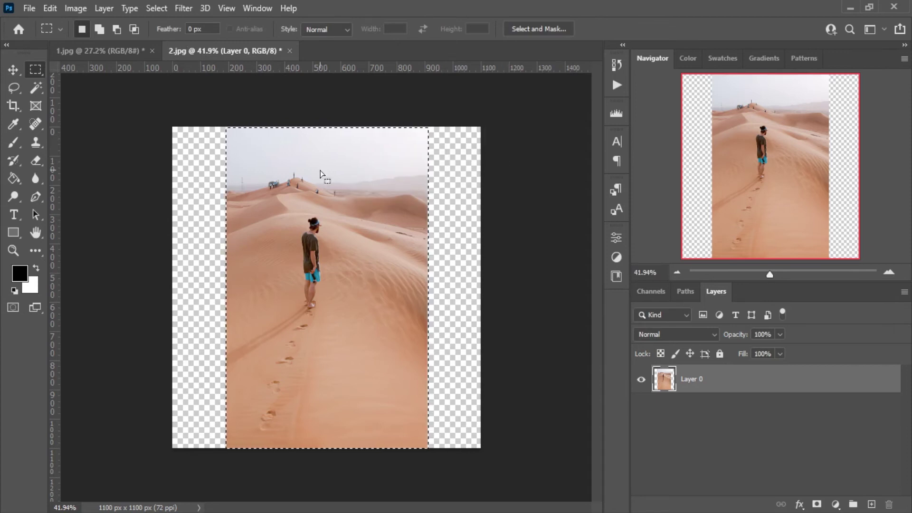
# - Expand the selection of the desert image's side strips so it slightly overlaps the photo
pyautogui.click(156, 8)
pyautogui.moveTo(193, 218)
pyautogui.click(319, 243)
pyautogui.click(517, 160)
# - Fill the desert image's side strips with Content-Aware Fill on a new layer, excluding the man from the sampling area, and deselect
pyautogui.click(50, 8)
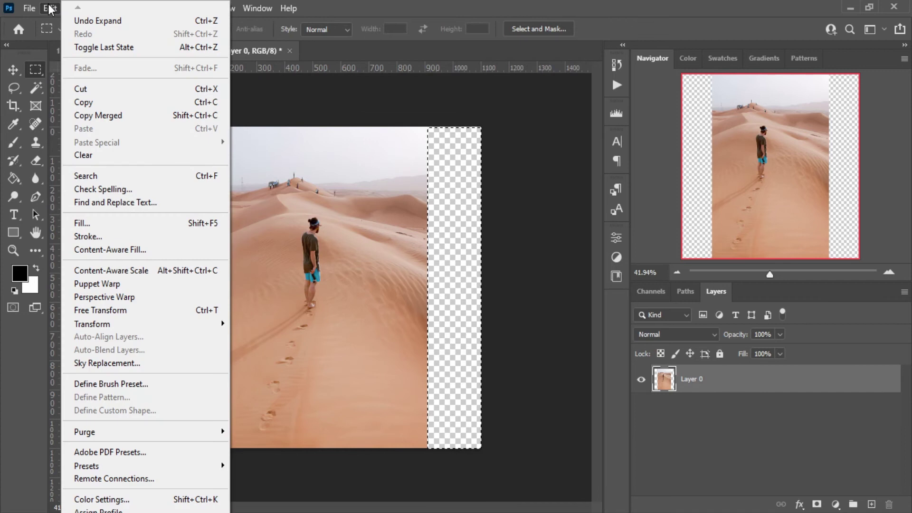
pyautogui.click(119, 250)
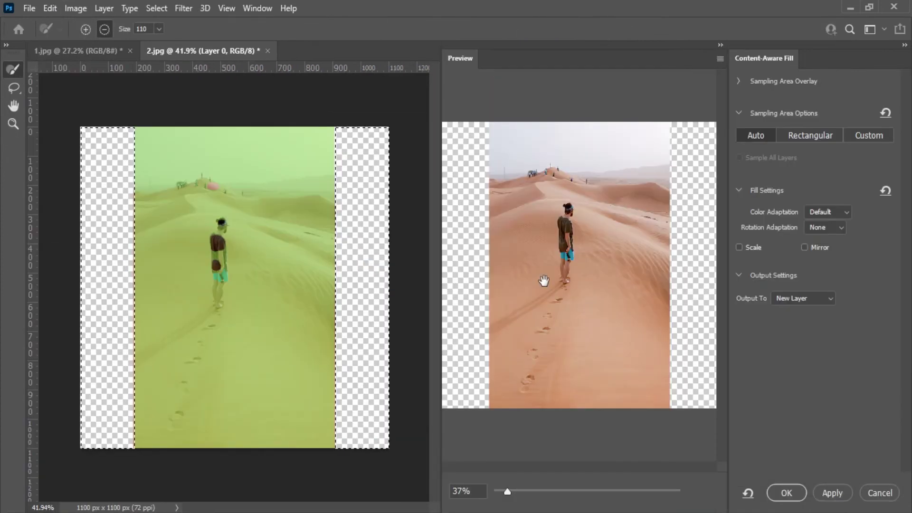
pyautogui.moveTo(224, 285); pyautogui.dragTo(219, 264)
pyautogui.moveTo(222, 220); pyautogui.dragTo(218, 305)
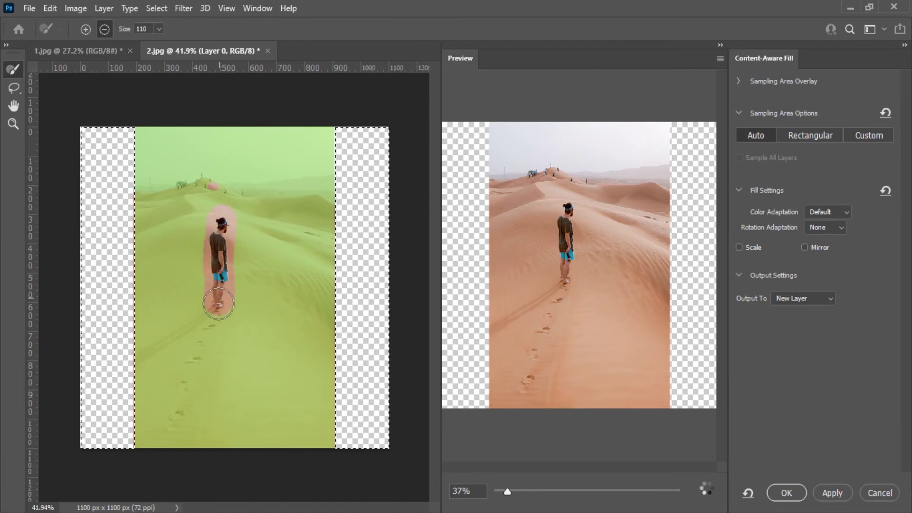
pyautogui.keyDown('alt'); pyautogui.click(210, 184); pyautogui.keyUp('alt')
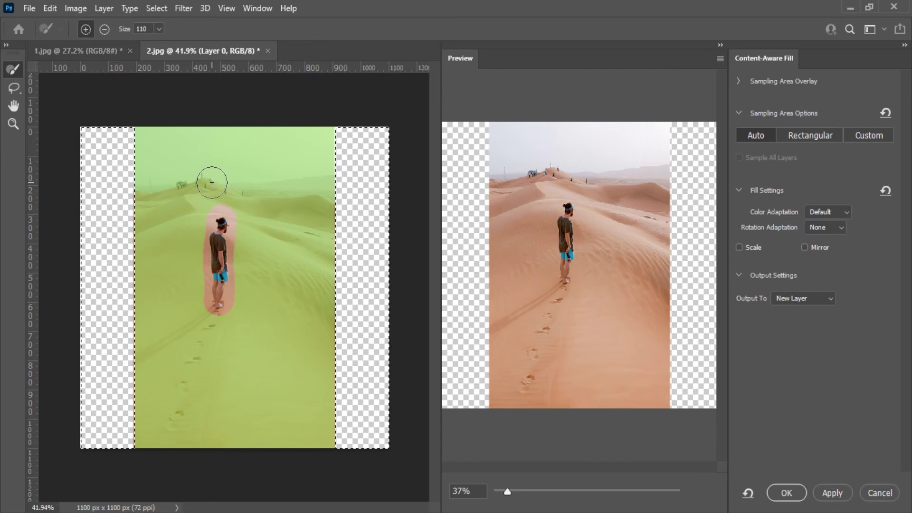
pyautogui.click(786, 492)
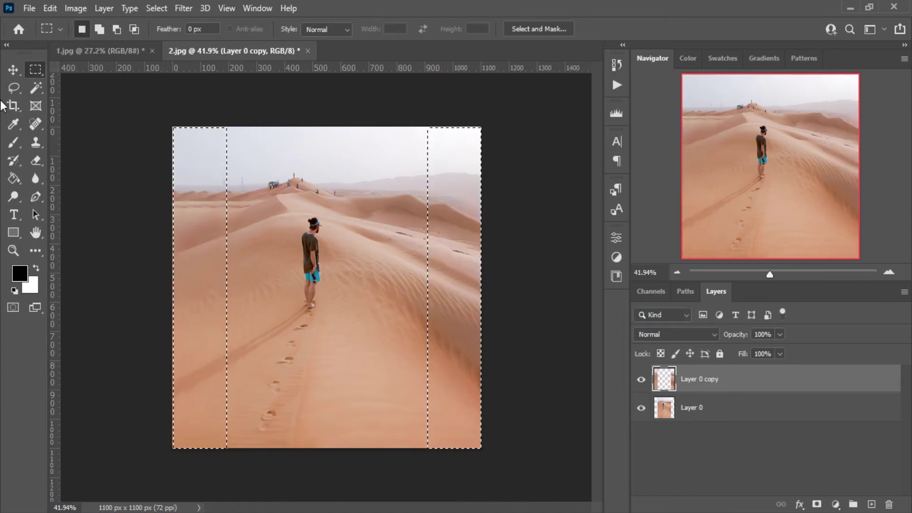
pyautogui.click(139, 156)
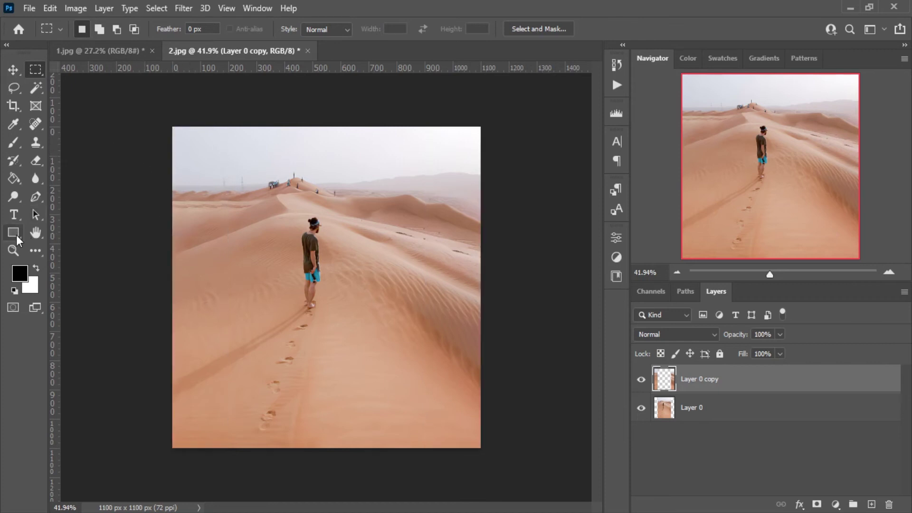
# - Inspect the generated fill around the distant dunes up close and delete the fill layer
pyautogui.click(13, 250)
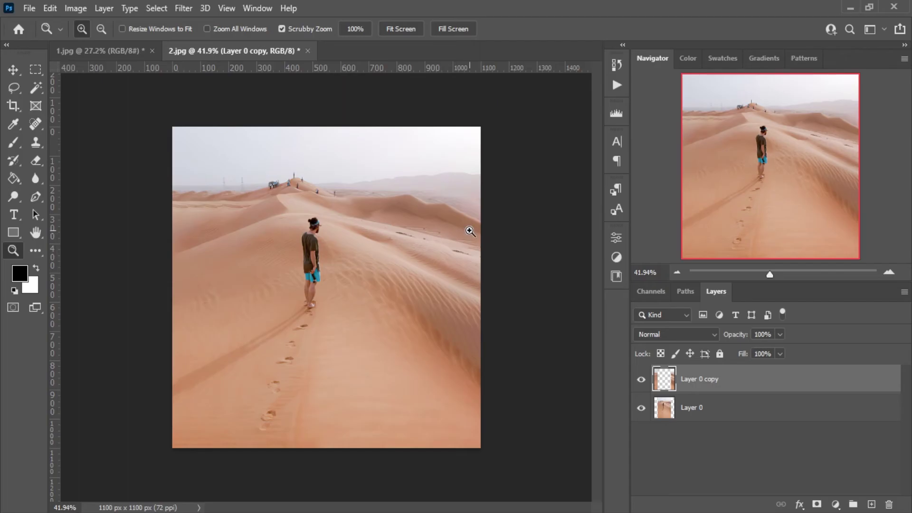
pyautogui.click(209, 203)
pyautogui.click(185, 189)
pyautogui.click(172, 186)
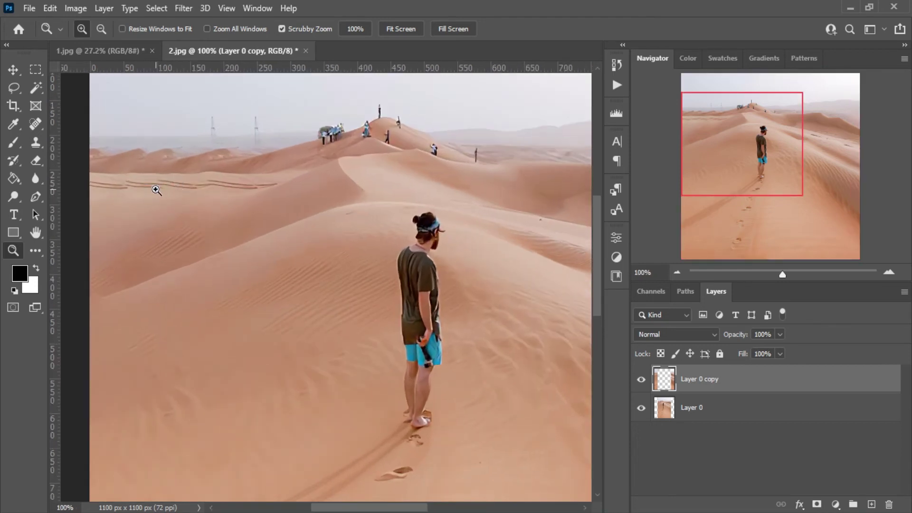
pyautogui.click(154, 191)
pyautogui.rightClick(201, 201)
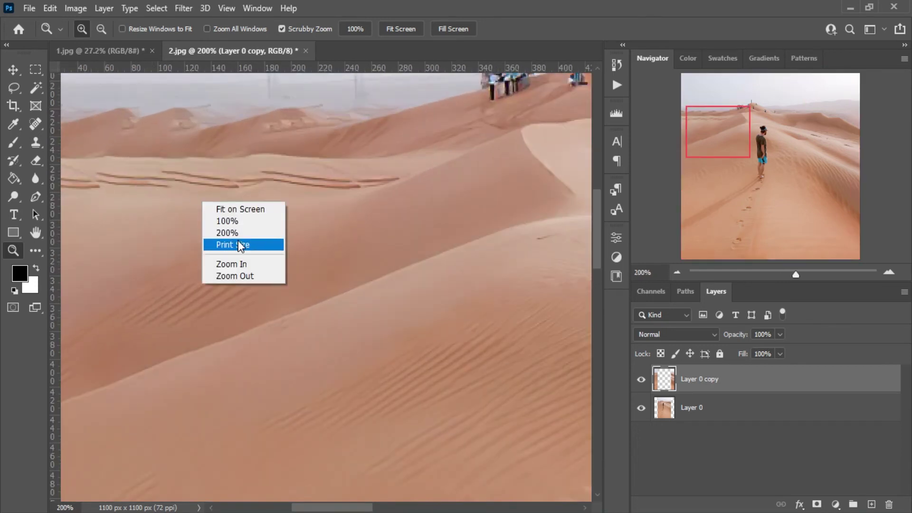
pyautogui.click(244, 210)
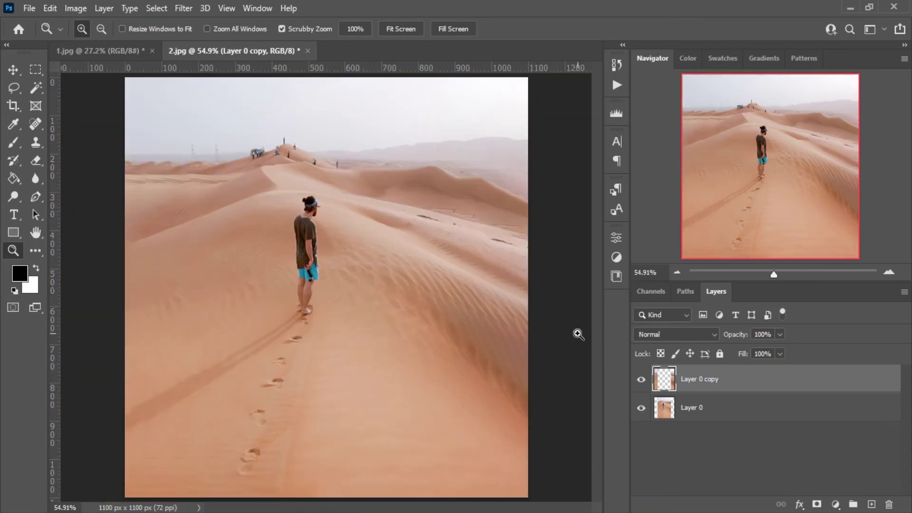
pyautogui.press('v')
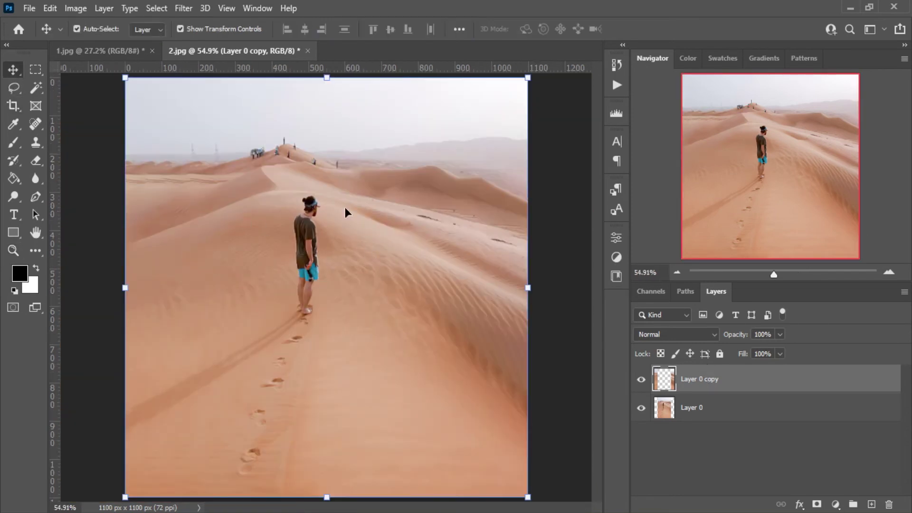
pyautogui.press('Delete')
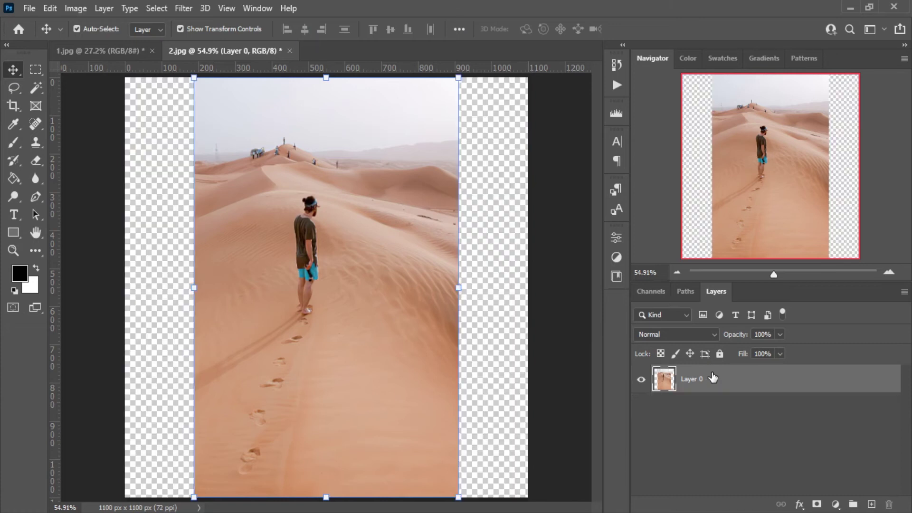
# - Draw a loose freehand Lasso selection around the standing man in the desert photo
pyautogui.click(34, 69)
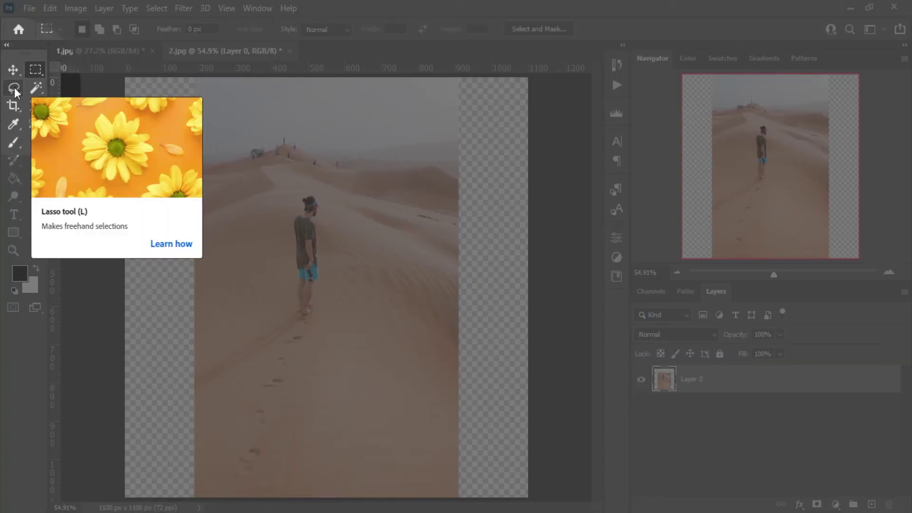
pyautogui.click(14, 90)
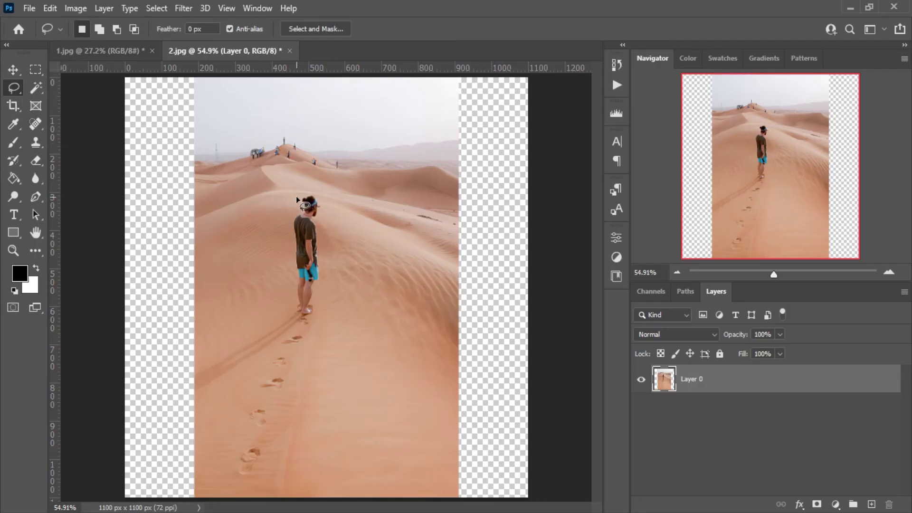
pyautogui.moveTo(298, 212); pyautogui.dragTo(291, 228)
pyautogui.moveTo(318, 314); pyautogui.dragTo(316, 293)
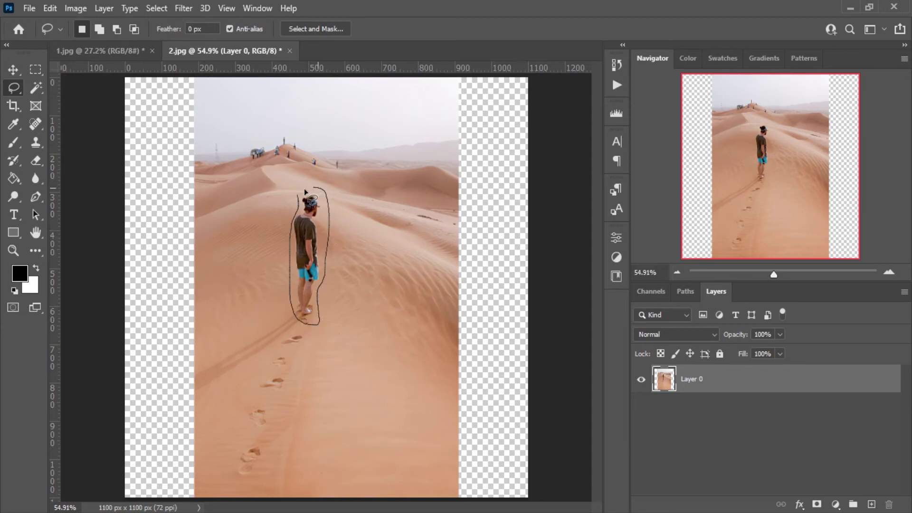
pyautogui.moveTo(298, 194); pyautogui.dragTo(299, 196)
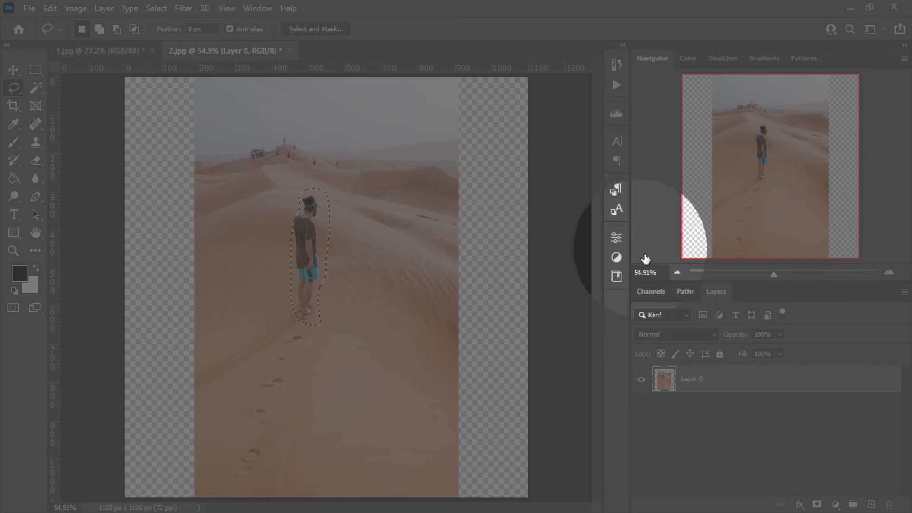
# - Save the selection around the man as an alpha channel and deselect
pyautogui.click(650, 291)
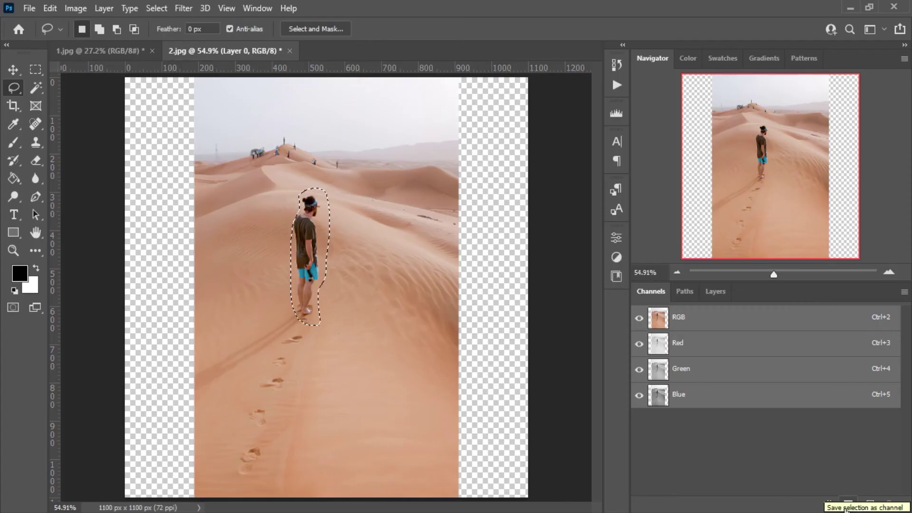
pyautogui.click(847, 506)
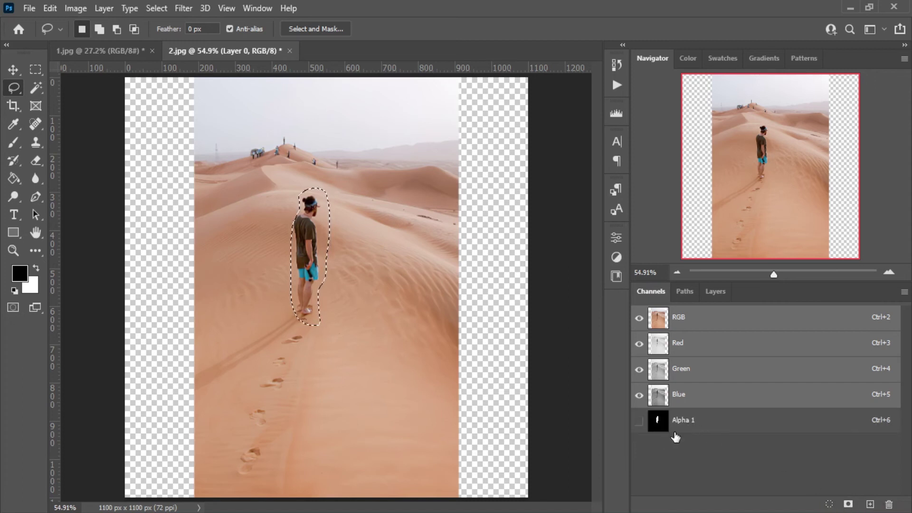
pyautogui.click(38, 73)
pyautogui.click(216, 128)
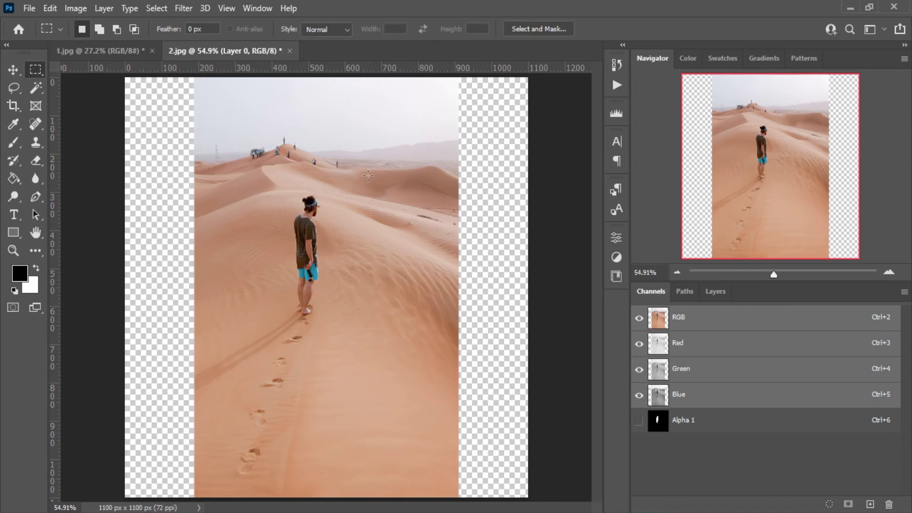
# - Stretch the desert photo layer horizontally past both transparent strips to the canvas edges using Content-Aware Scale with Alpha 1 as the protected area
pyautogui.click(715, 291)
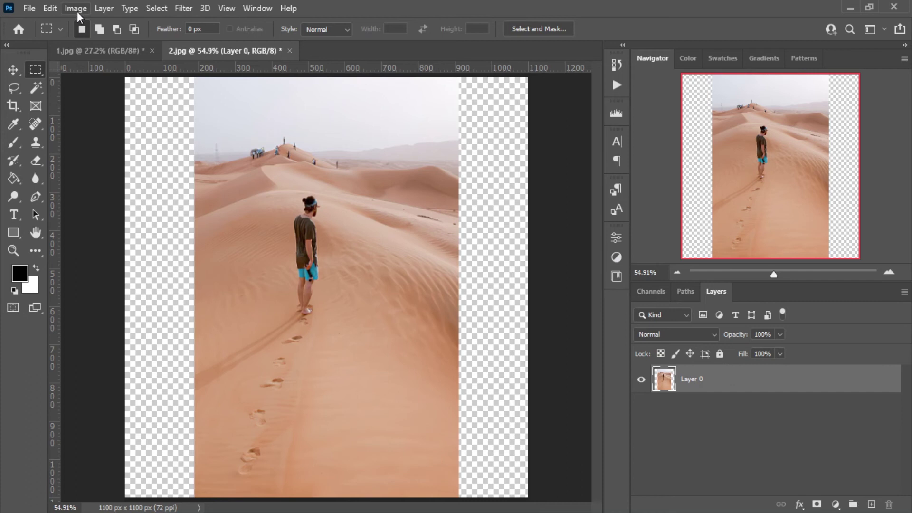
pyautogui.click(53, 8)
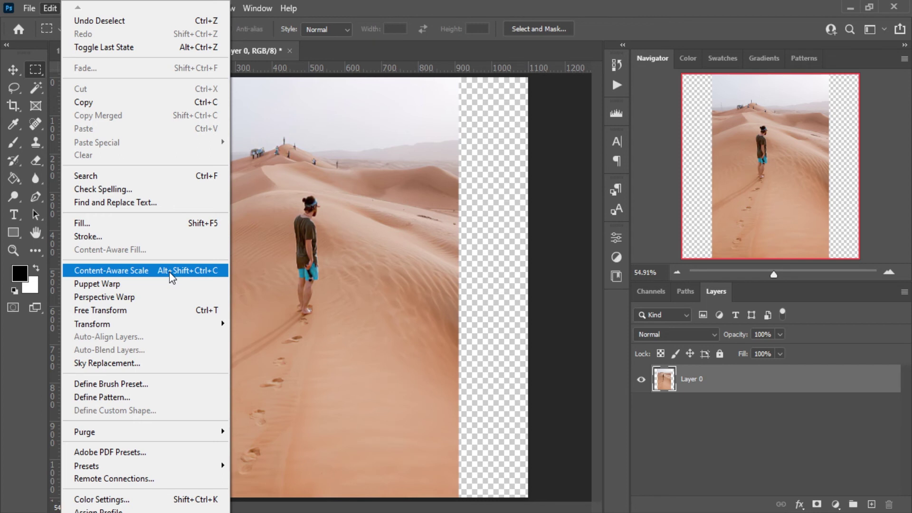
pyautogui.click(169, 272)
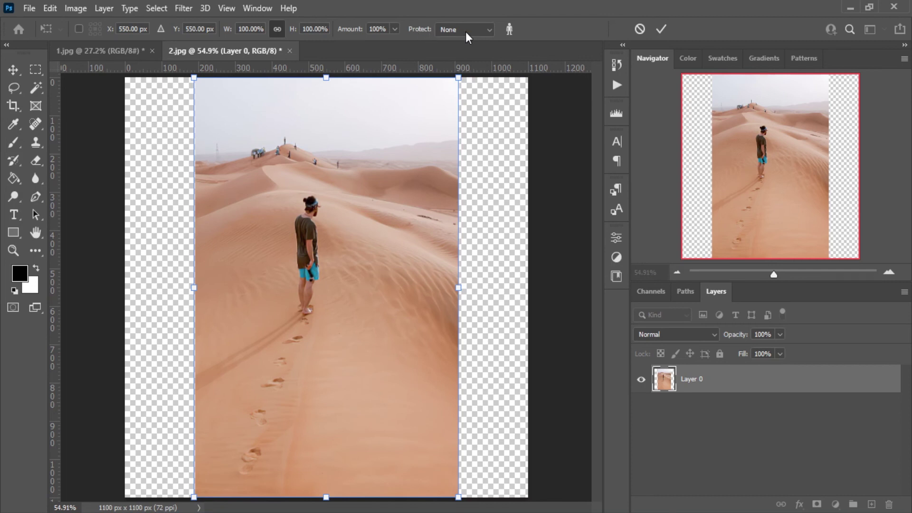
pyautogui.click(463, 32)
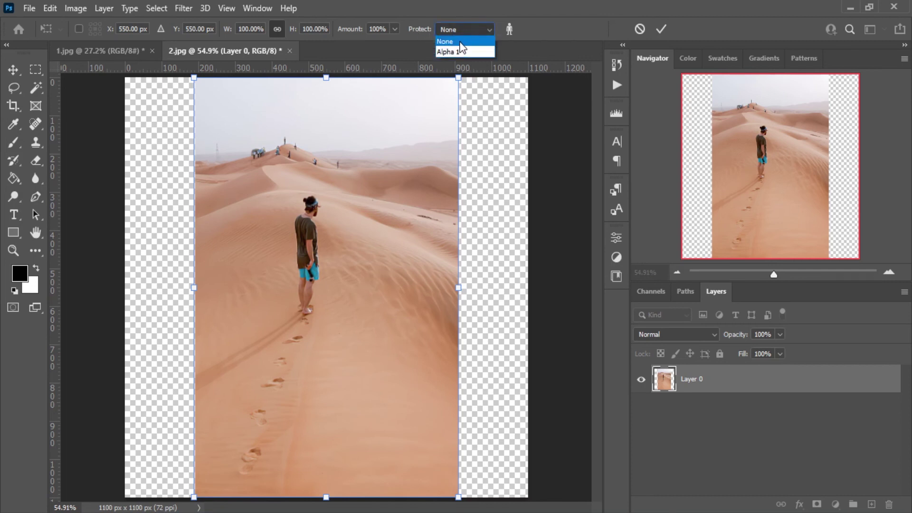
pyautogui.click(452, 53)
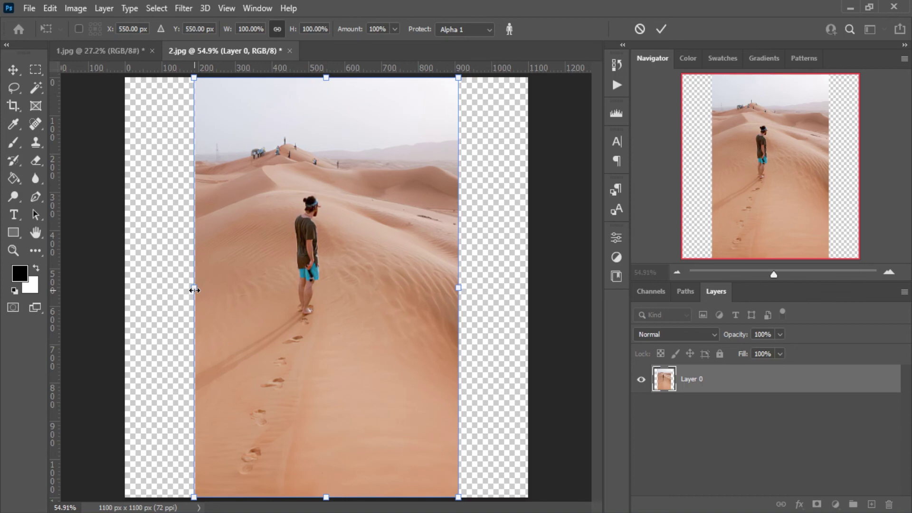
pyautogui.moveTo(194, 289); pyautogui.dragTo(172, 287)
pyautogui.moveTo(458, 290); pyautogui.dragTo(527, 291)
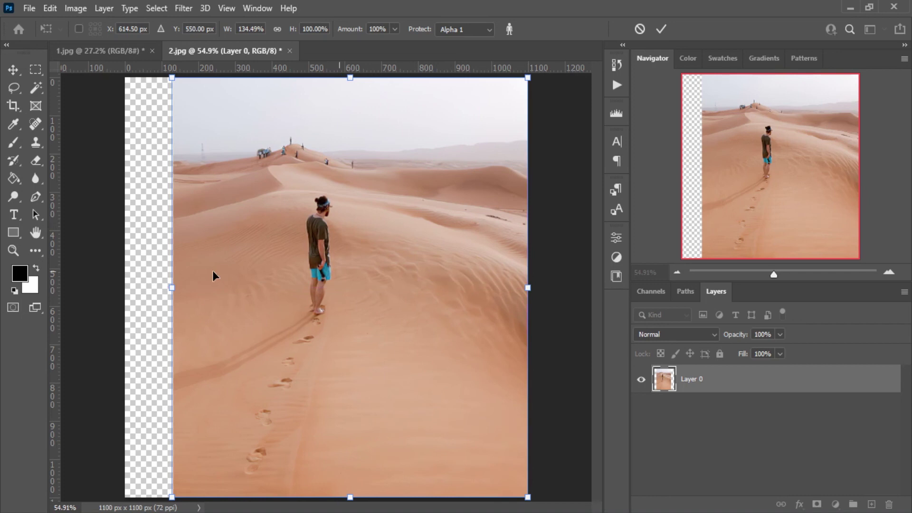
pyautogui.moveTo(169, 288); pyautogui.dragTo(113, 285)
pyautogui.click(36, 72)
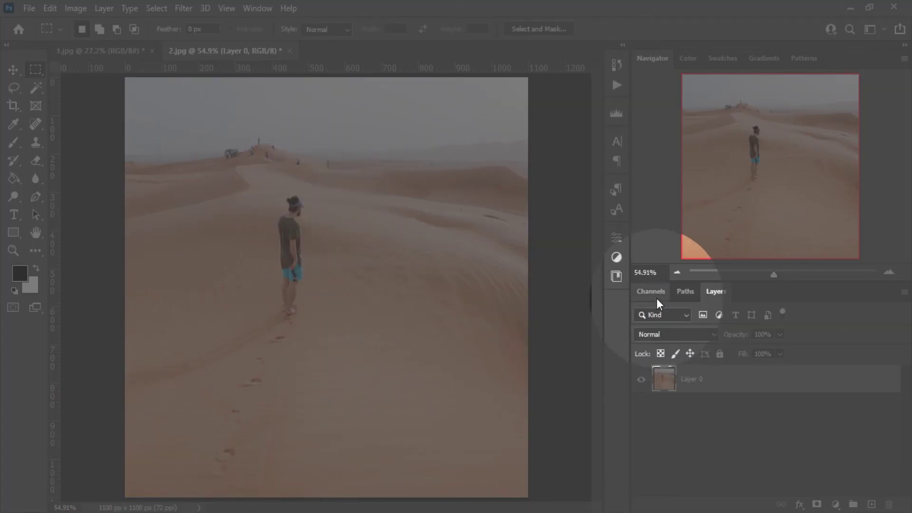
pyautogui.click(652, 292)
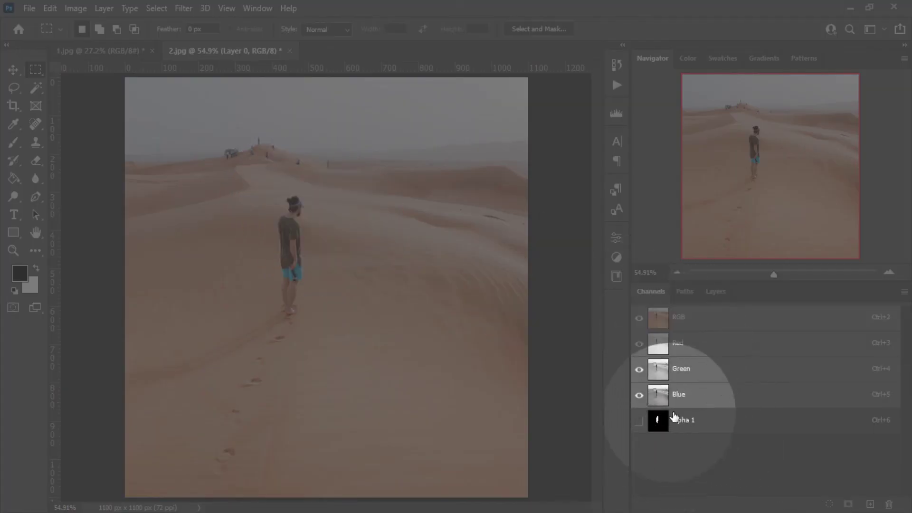
pyautogui.click(713, 292)
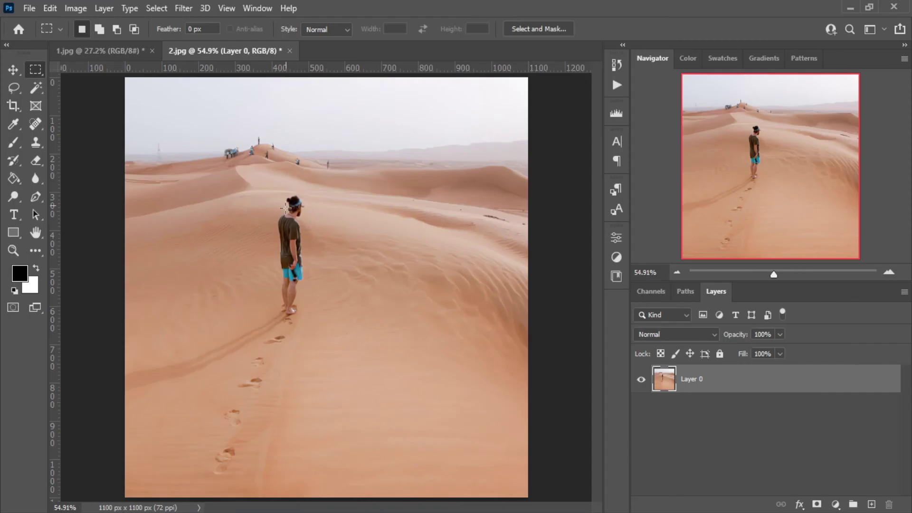